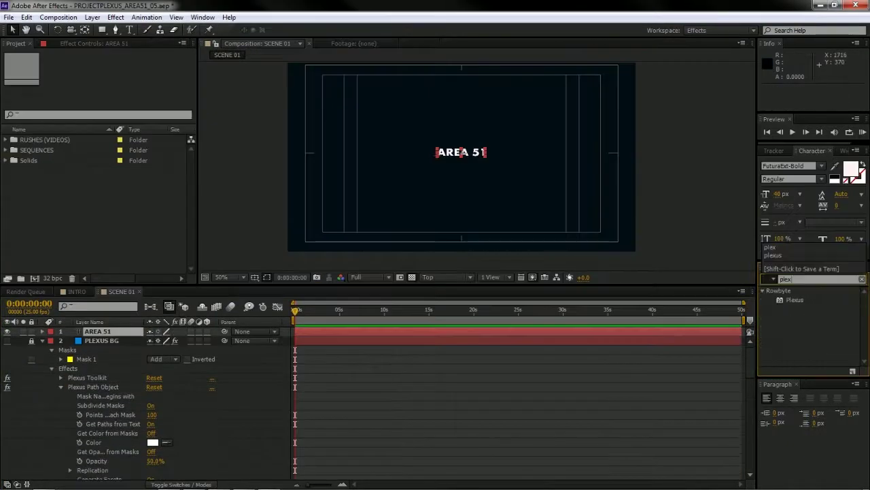
Add a noise effector to the text's Plexus and switch the 3D view to Active Camera.
{"action": "left_click", "coordinate": [133, 106]}
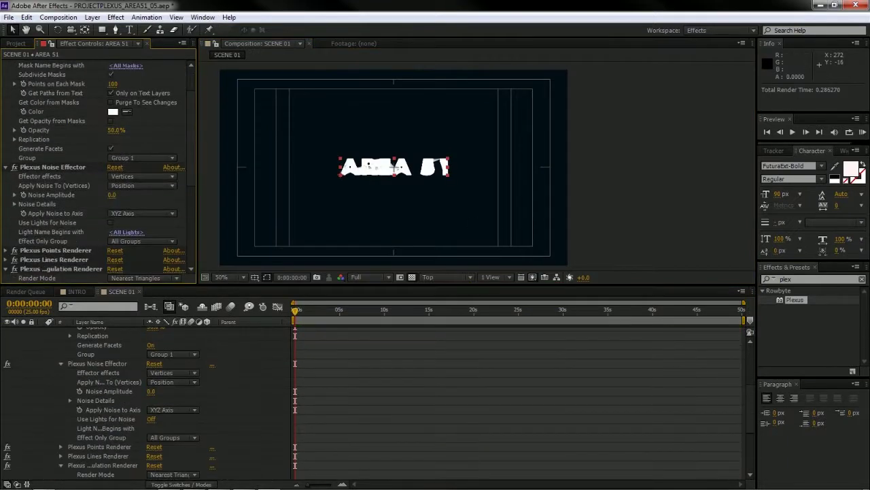
{"action": "left_click", "coordinate": [442, 276]}
{"action": "left_click", "coordinate": [447, 255]}
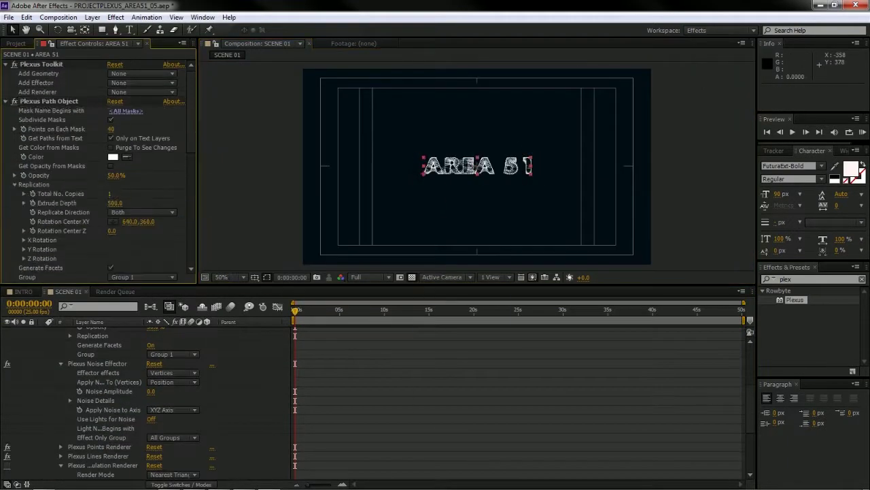
{"action": "scroll", "coordinate": [95, 170], "scroll_direction": "up", "scroll_amount": 2}
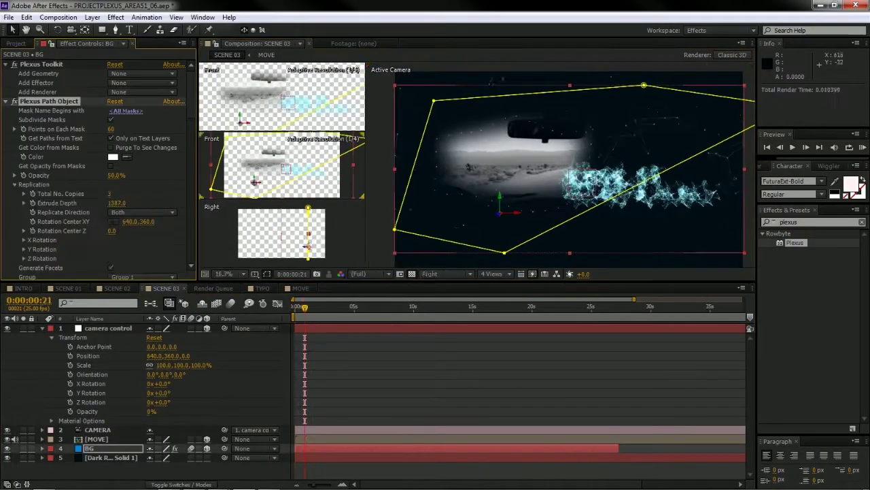
Select the MOVE layer in SCENE 03's timeline.
{"action": "left_click", "coordinate": [96, 438]}
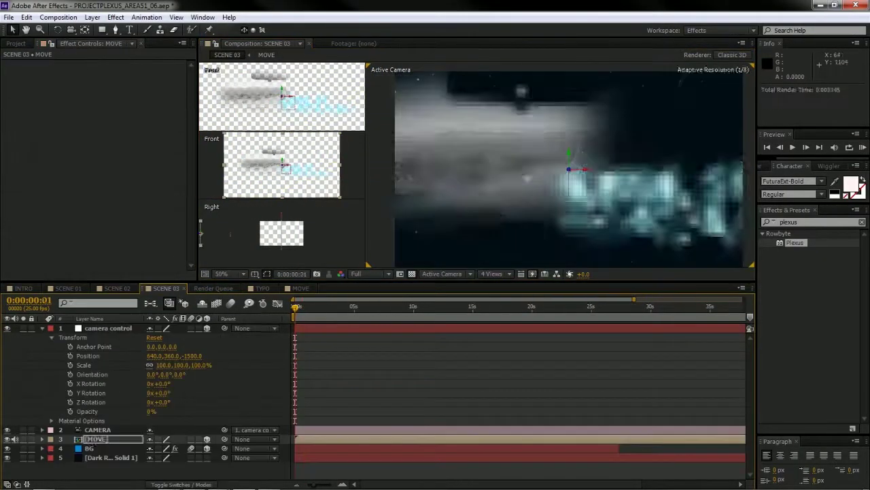